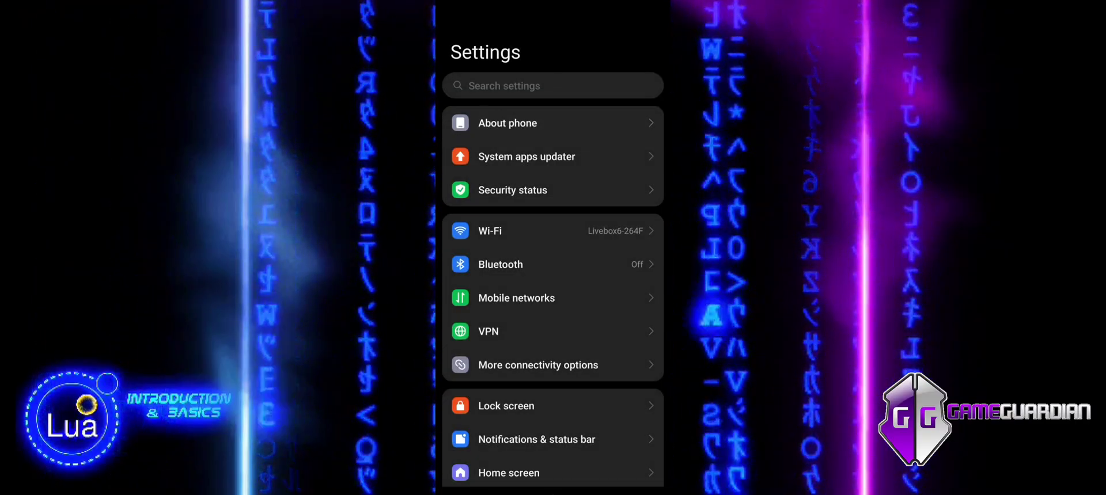
Step: Tap OS version in About phone until 'You are now a developer!' appears, then return to Settings
click(507, 123)
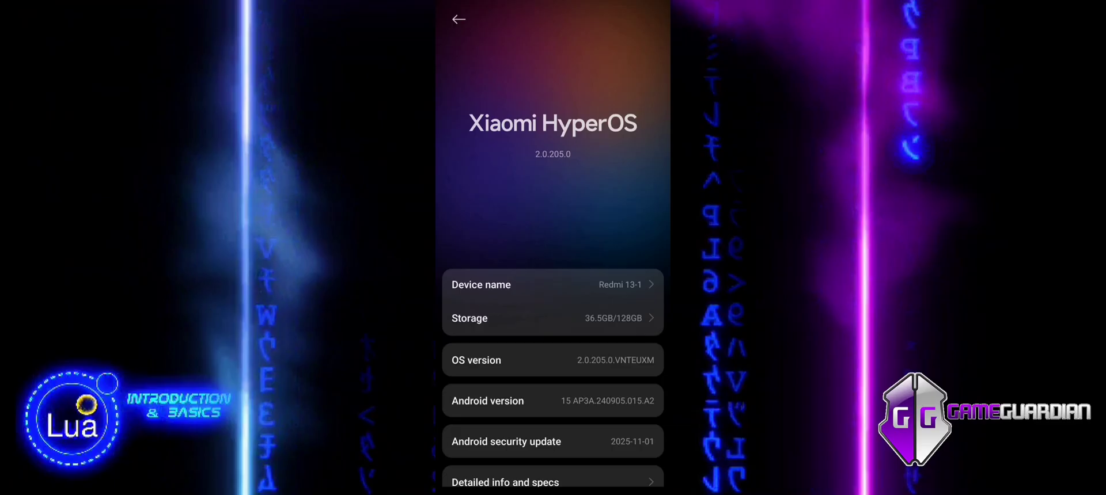
scroll(553, 317, down, 3)
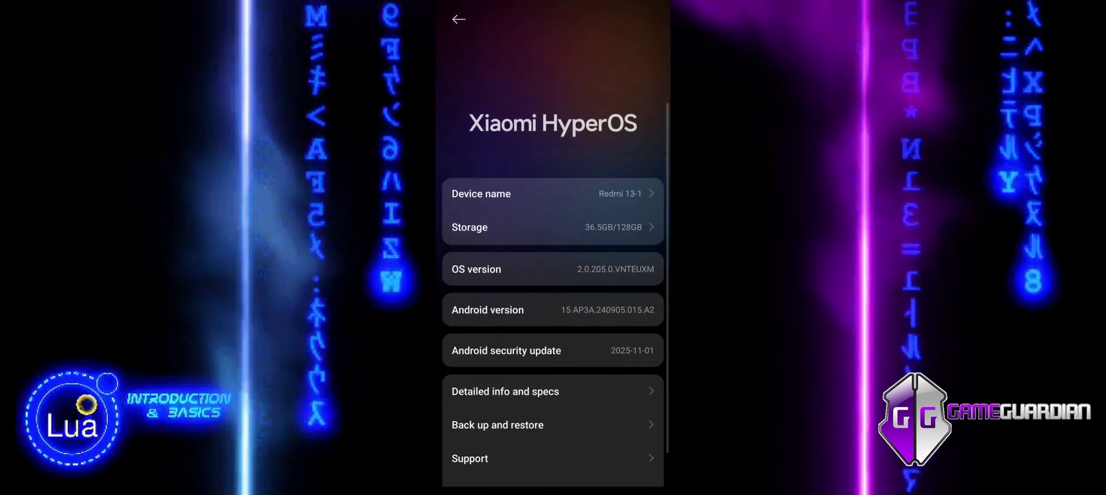
click(473, 269)
click(474, 269)
click(474, 269)
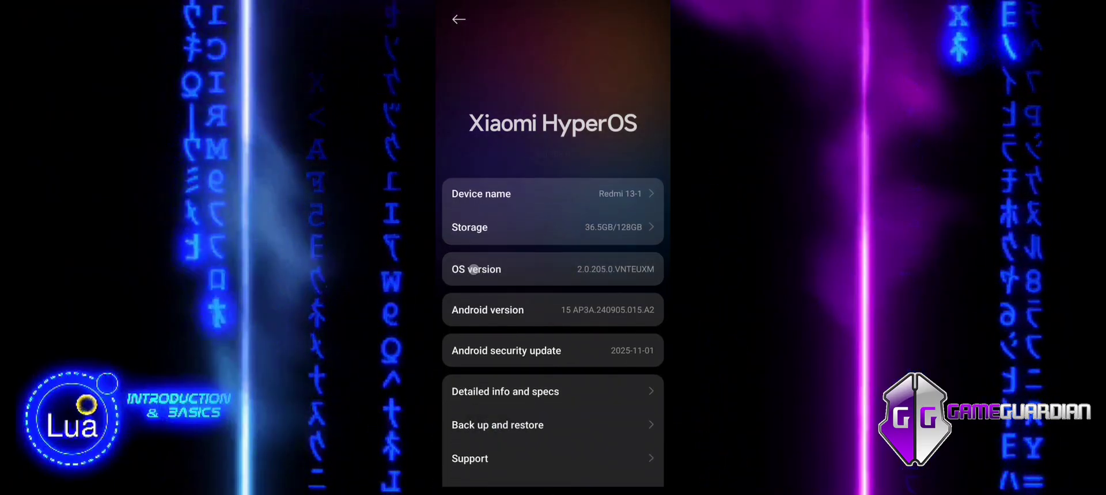
click(474, 269)
click(474, 269)
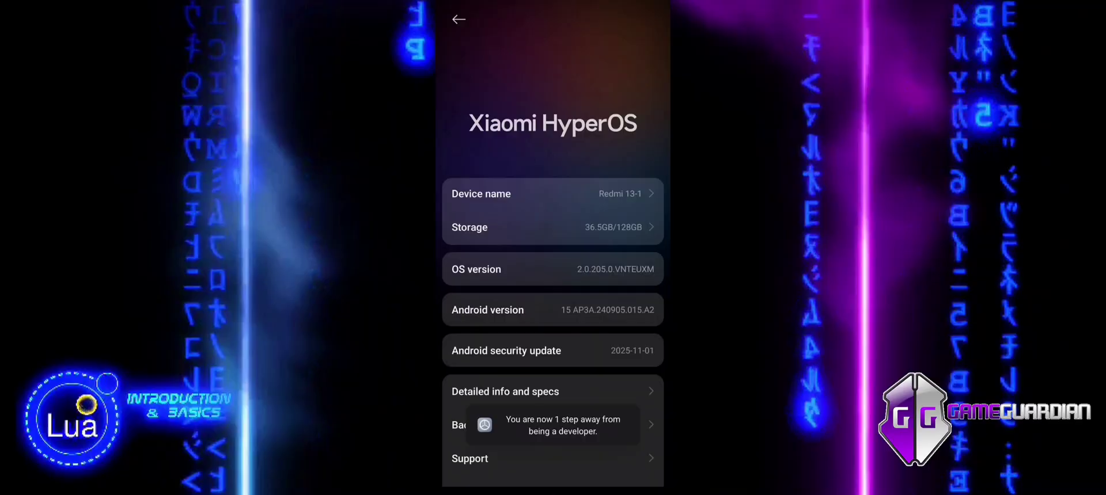
click(473, 269)
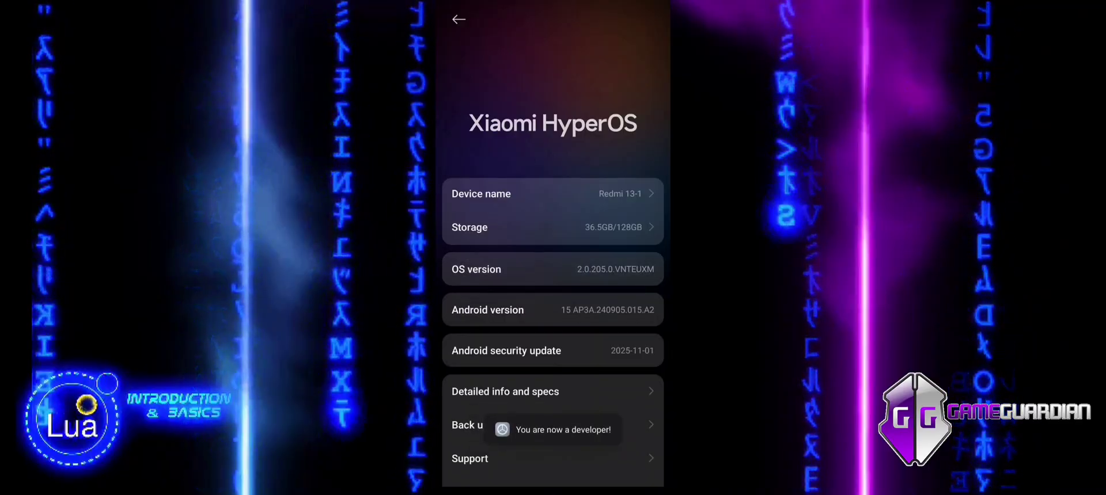
click(457, 20)
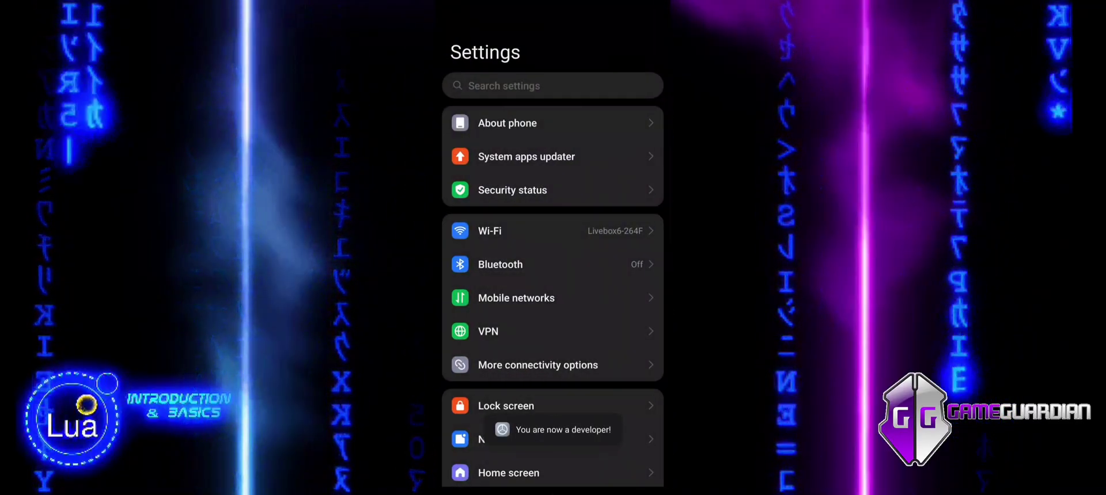
Step: Open Developer options under Additional settings
scroll(553, 260, down, 3)
scroll(605, 386, down, 10)
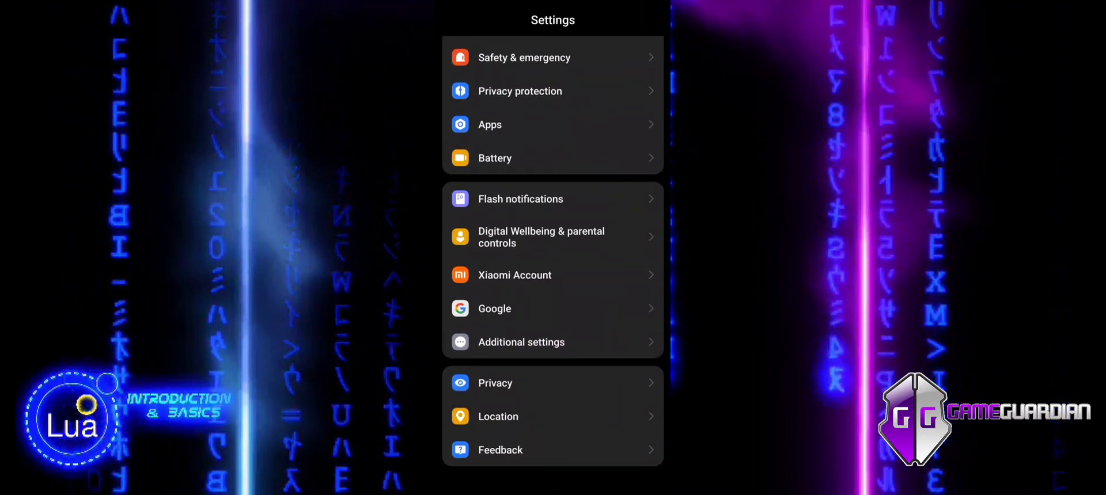
click(521, 342)
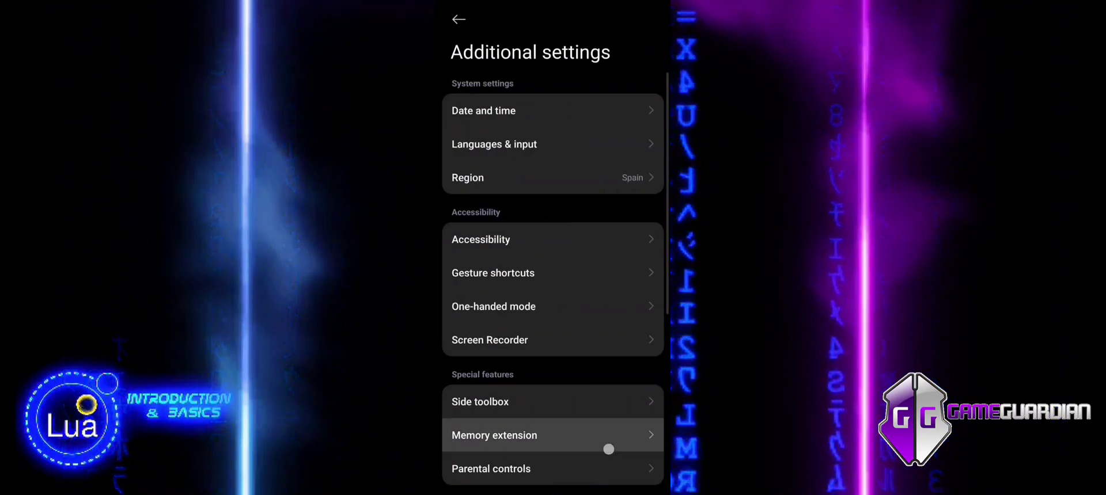
scroll(608, 449, down, 3)
scroll(553, 259, down, 4)
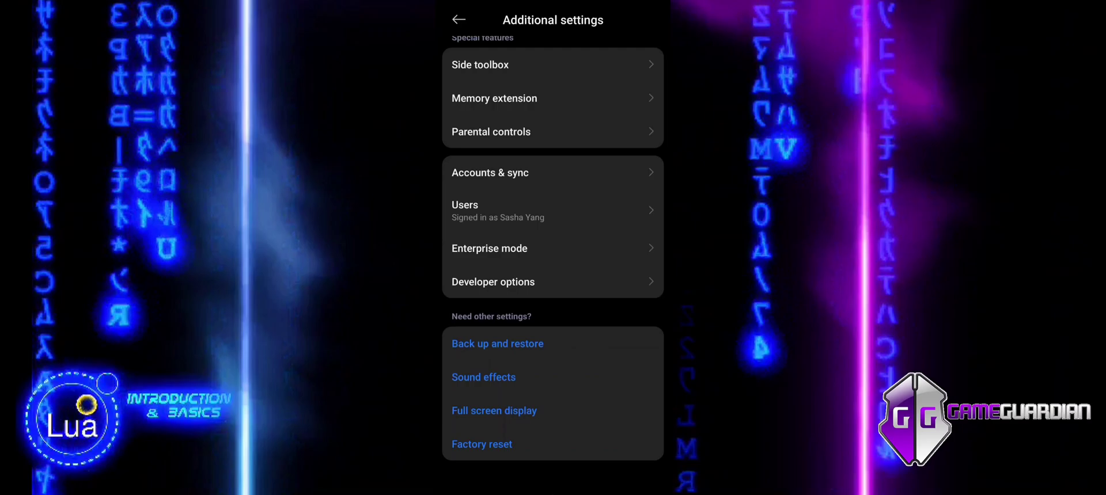
click(599, 280)
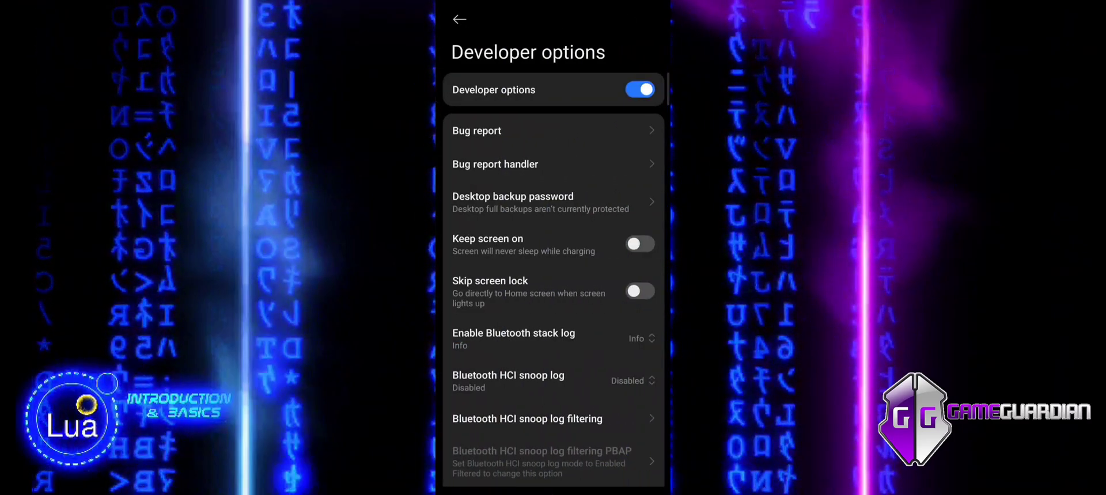
Step: Switch Disable child process restrictions on, then back off
scroll(552, 259, down, 20)
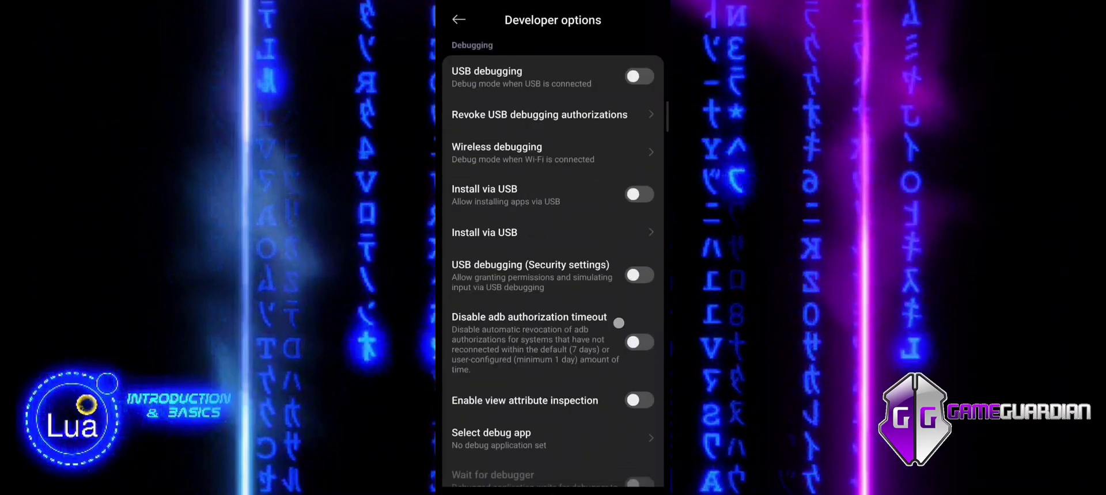
scroll(553, 259, down, 20)
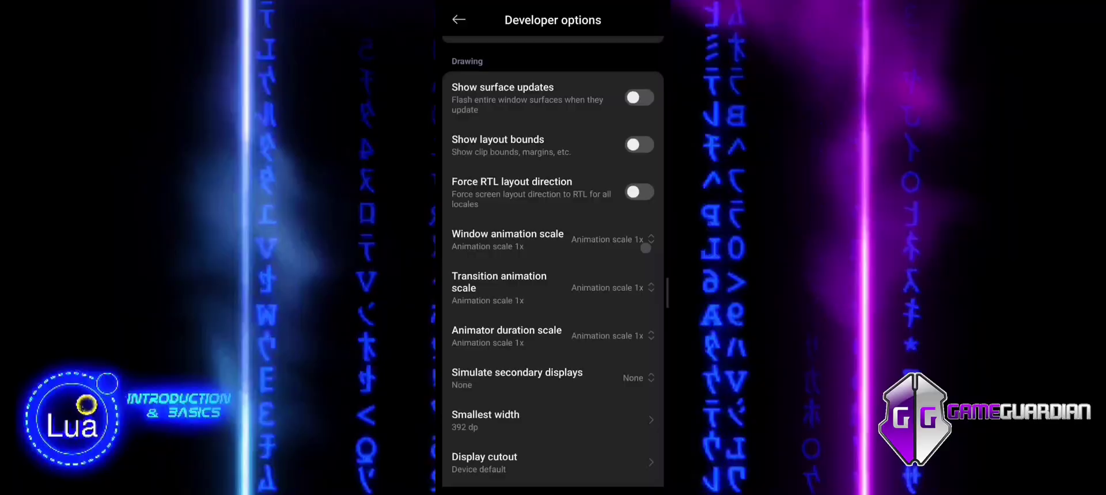
scroll(553, 259, down, 10)
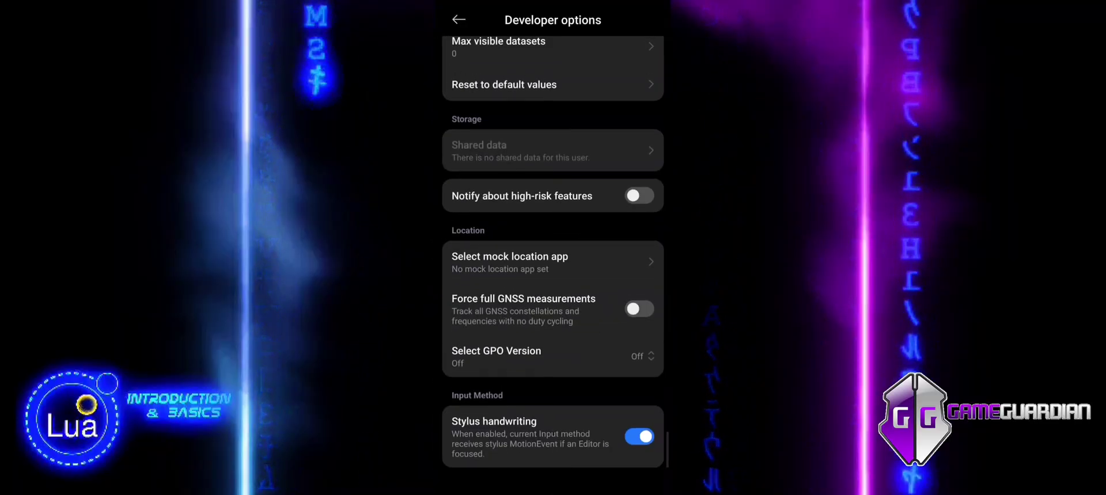
scroll(575, 383, up, 6)
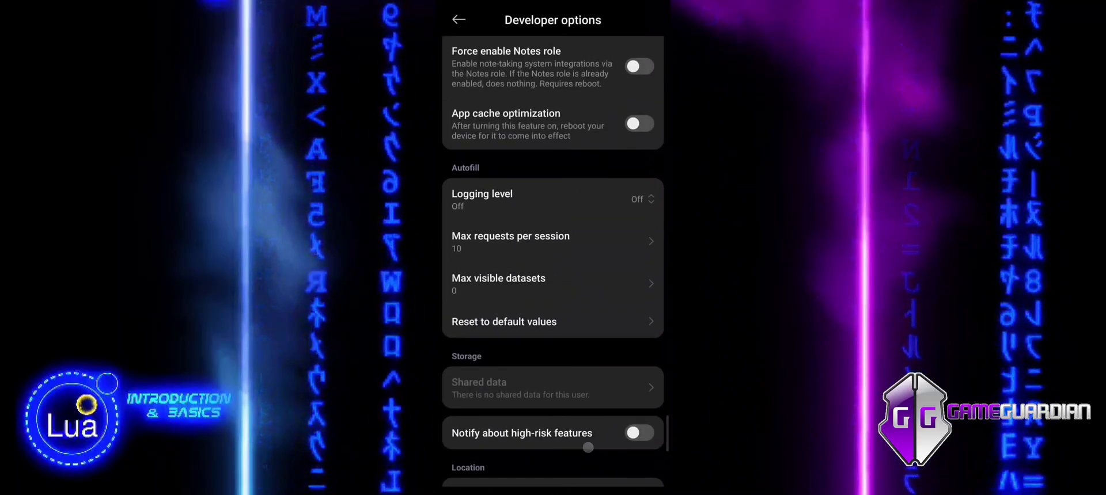
scroll(574, 383, up, 2)
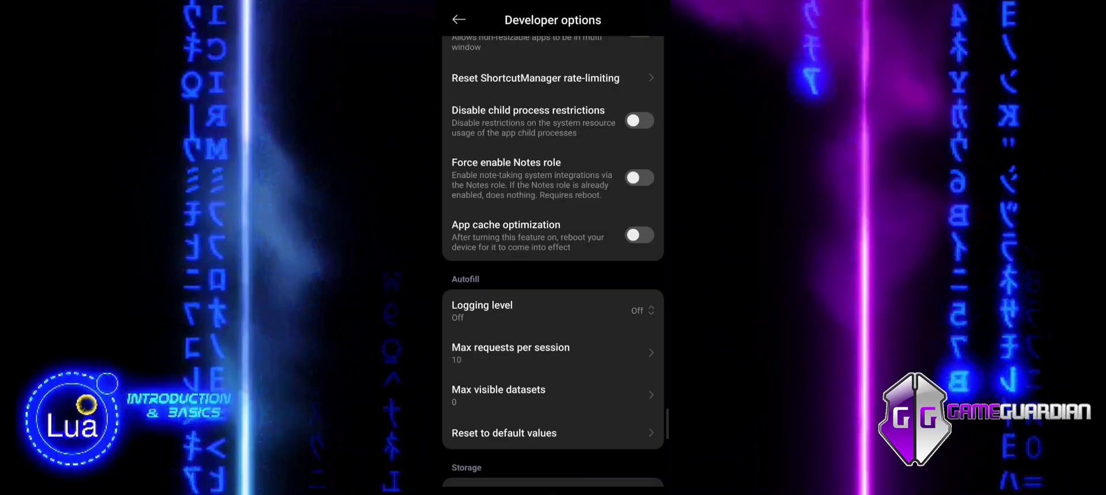
click(639, 120)
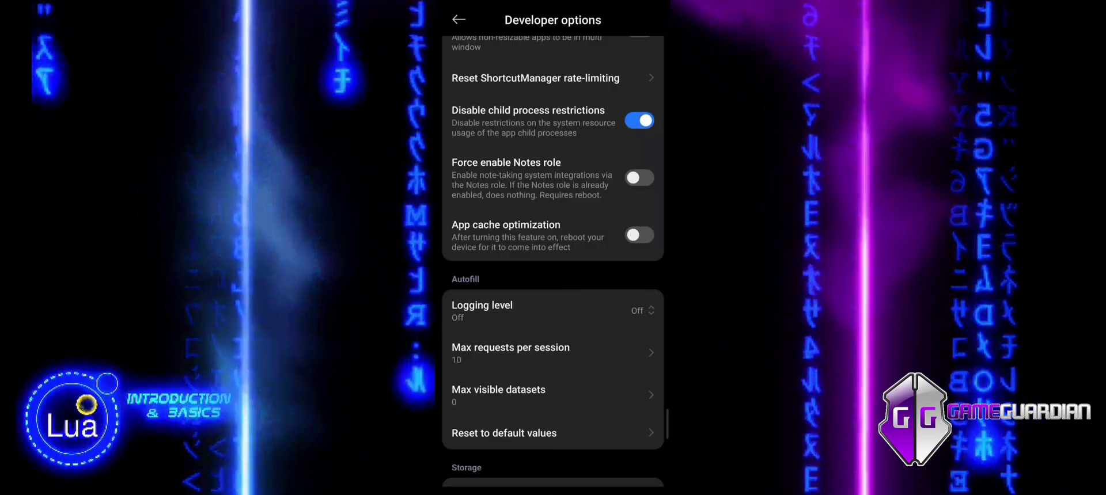
click(639, 120)
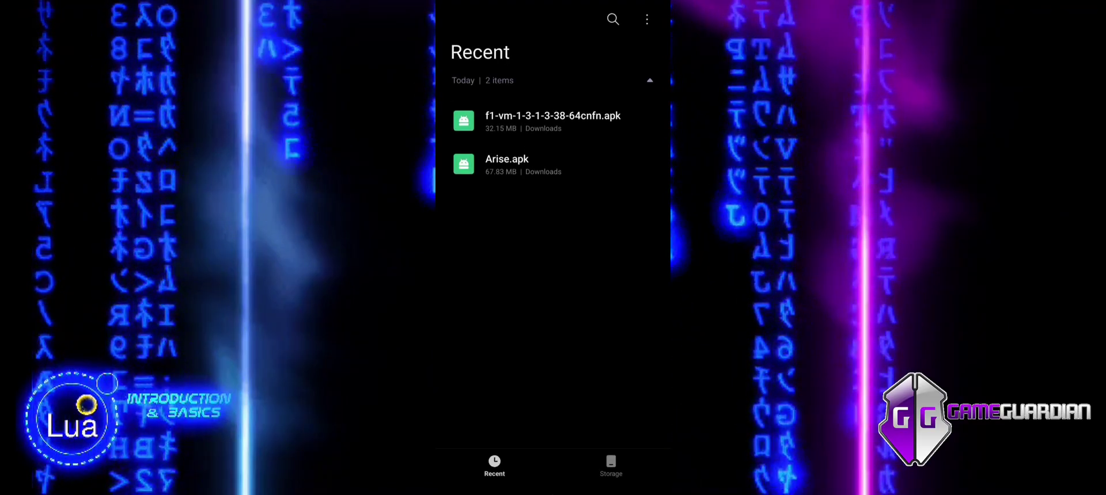
Step: Install Arise.apk from Recent, choosing Install anyway past the Play Protect warning
click(507, 155)
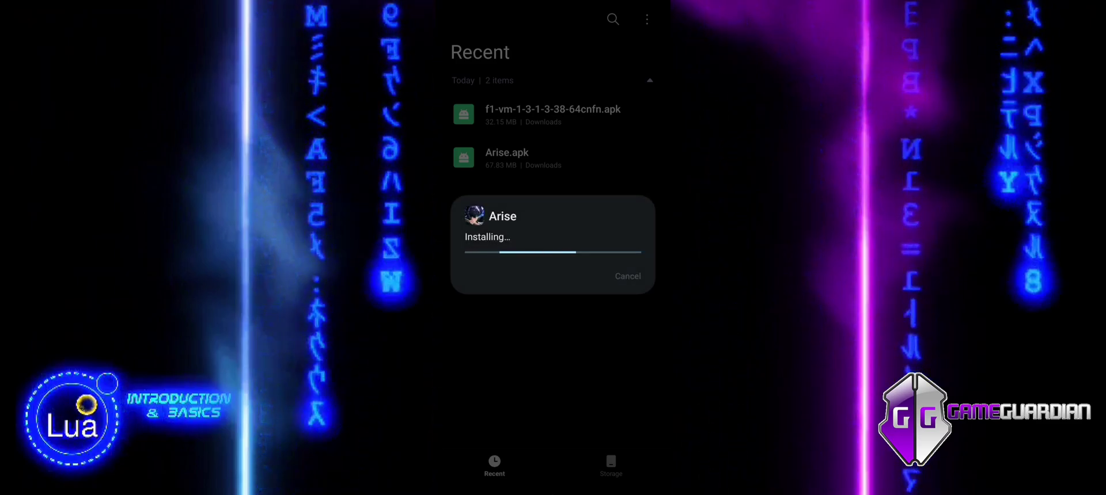
click(510, 286)
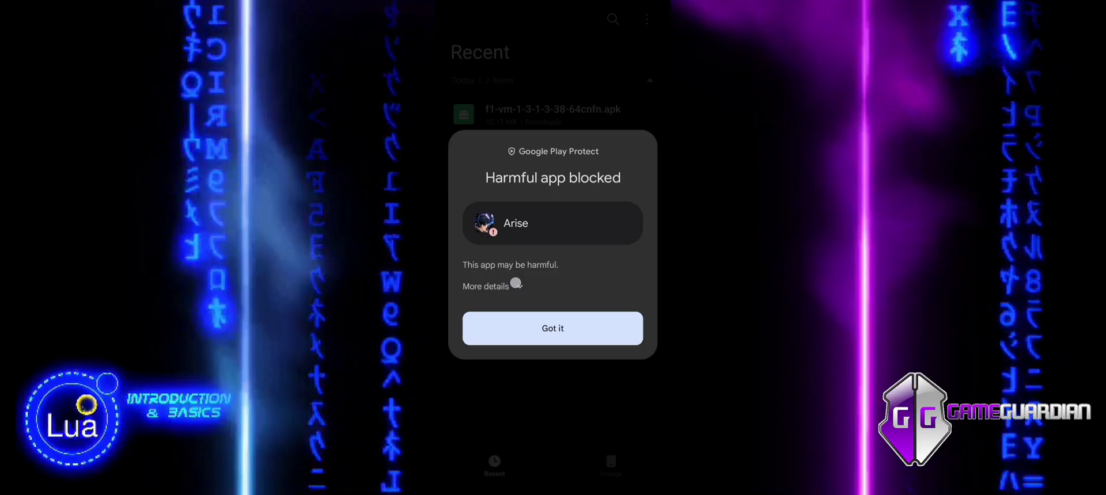
click(484, 307)
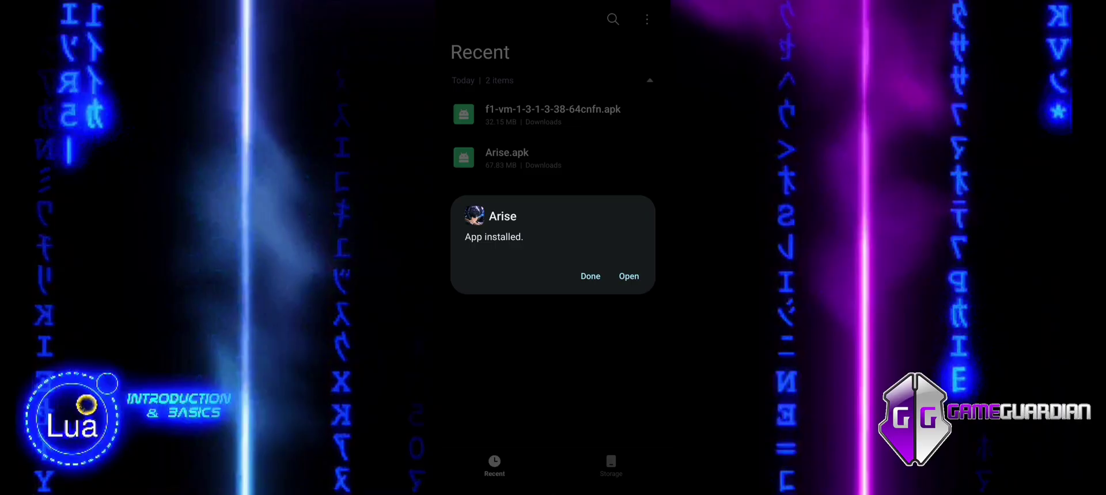
Step: Open the newly installed Arise app and choose Exit at its Work mode dialog
click(589, 276)
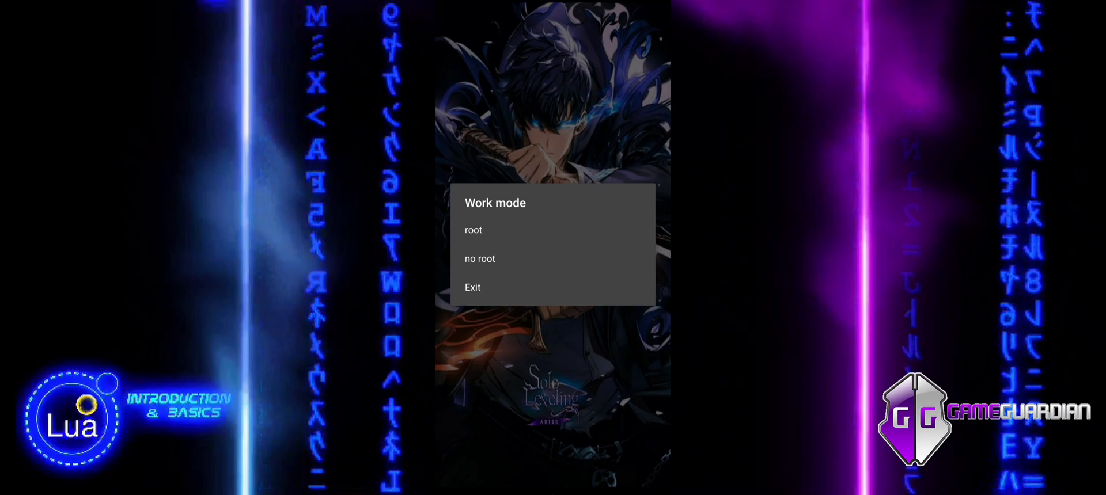
click(478, 288)
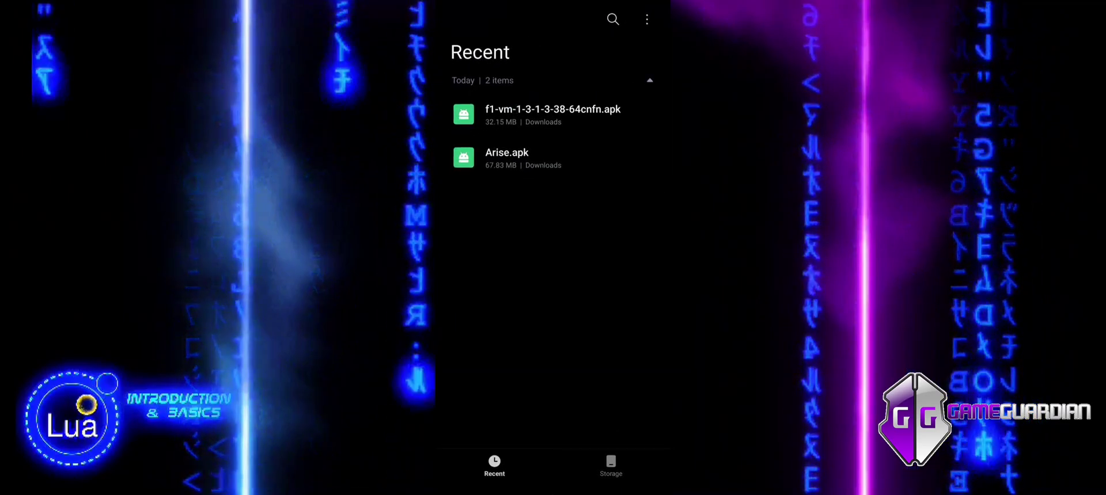
Step: Install 51虚拟机 from the f1-vm APK and run the Mi Protect scan on it
click(552, 114)
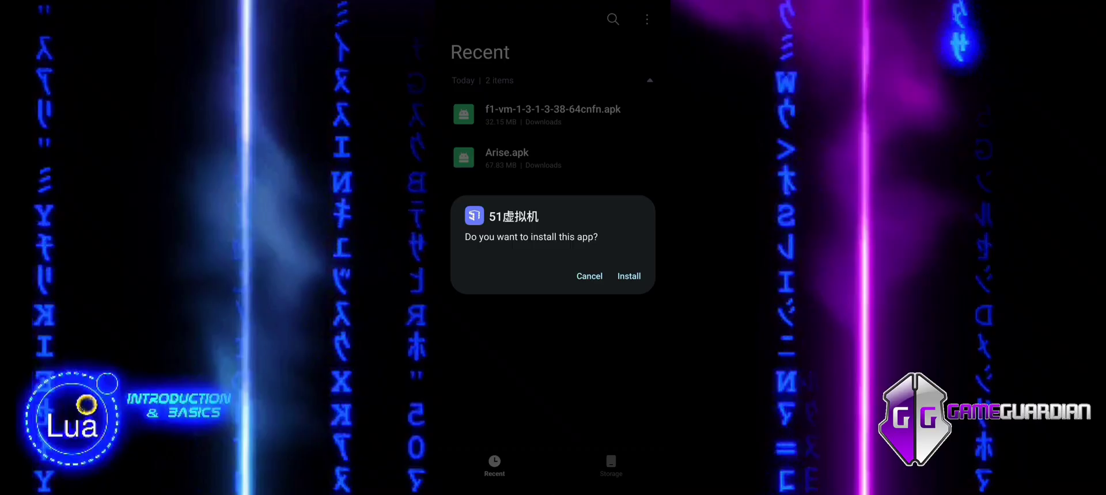
click(637, 273)
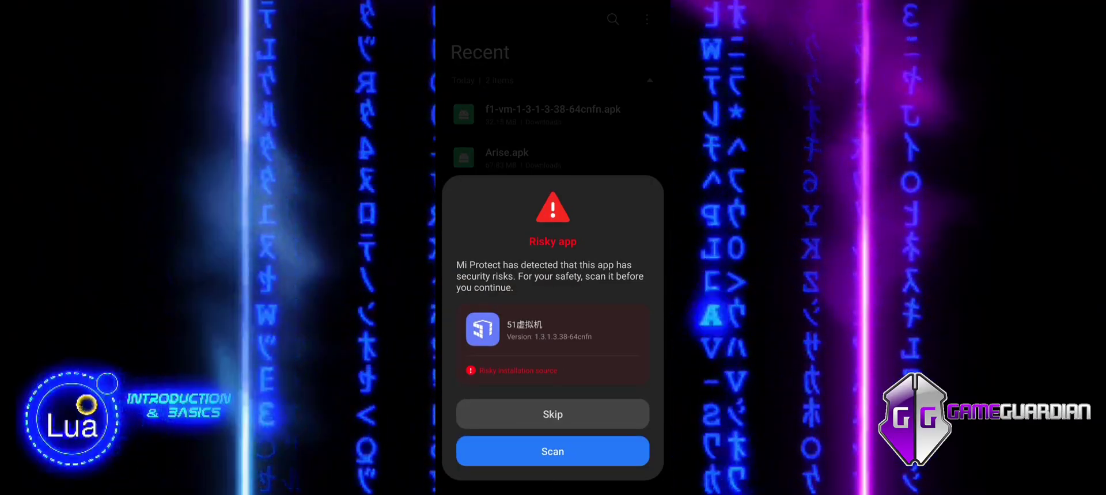
click(583, 457)
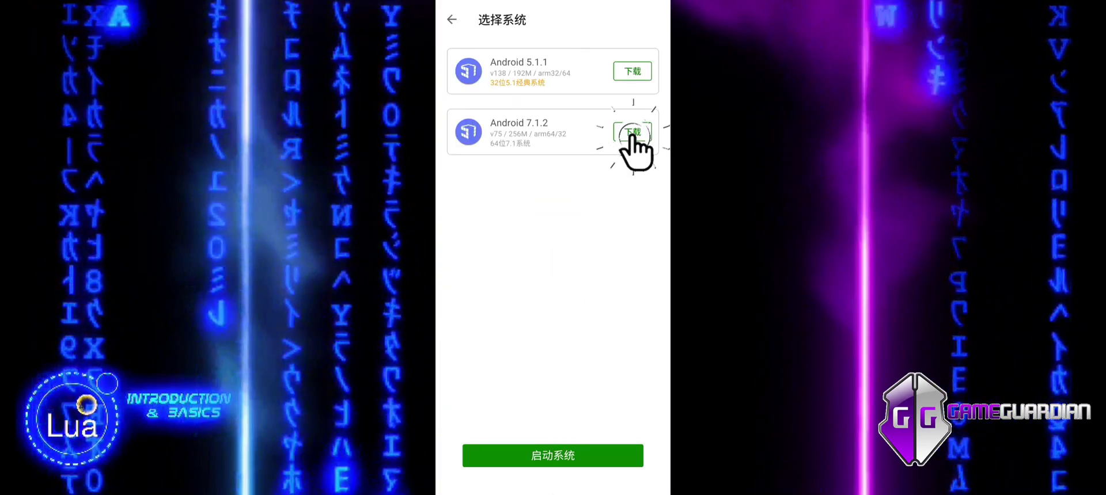
Step: Download the Android 7.1.2 system and boot it with 启动系统
click(633, 132)
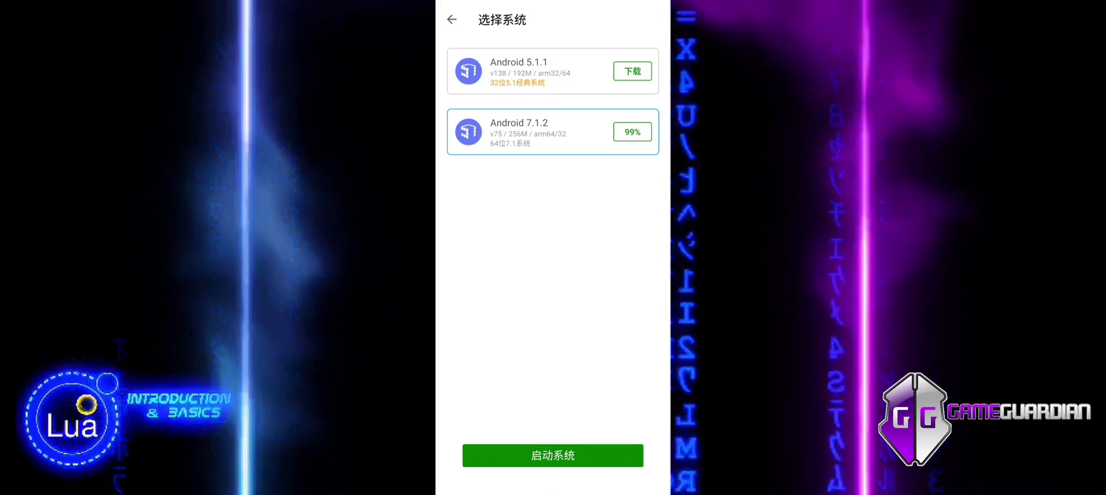
click(582, 455)
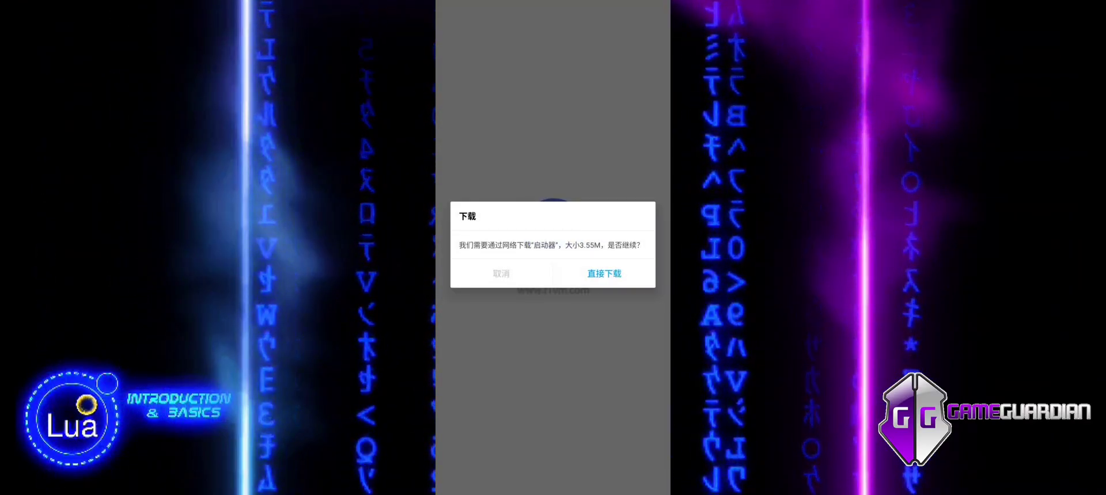
Step: Download the launcher directly, answer the notification permission prompt, and cancel the tutorial
click(604, 274)
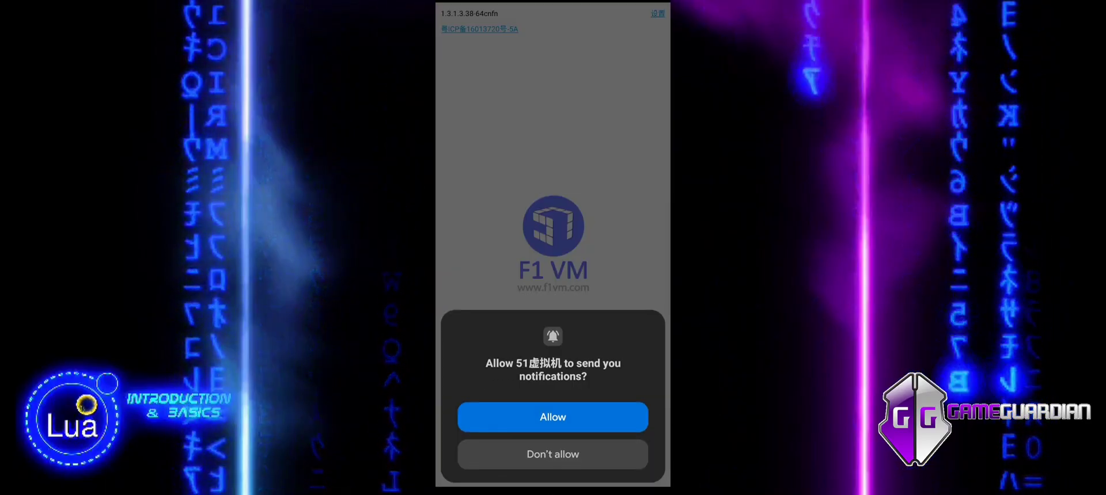
click(552, 414)
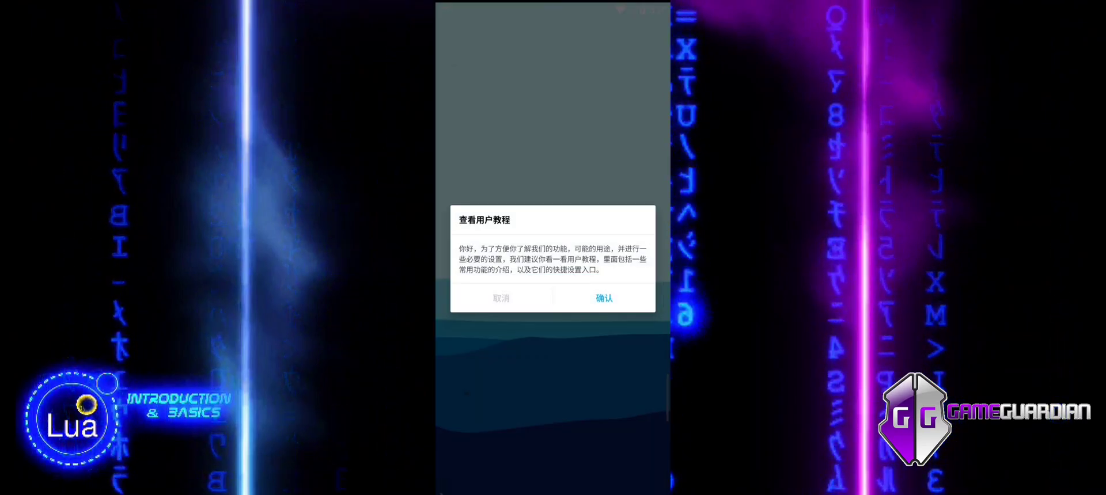
click(497, 297)
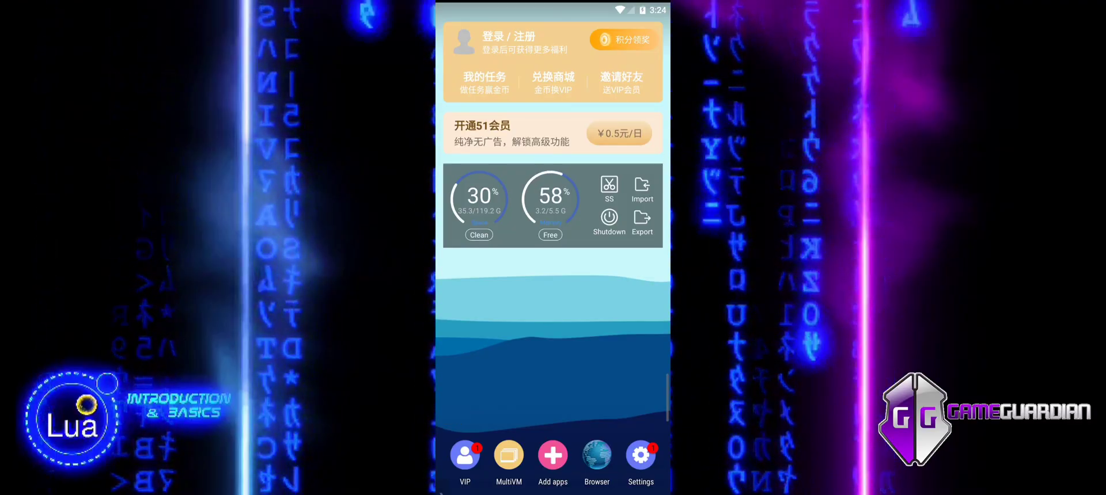
Step: Go to the second launcher page and open the import apps list
drag(610, 345, 490, 346)
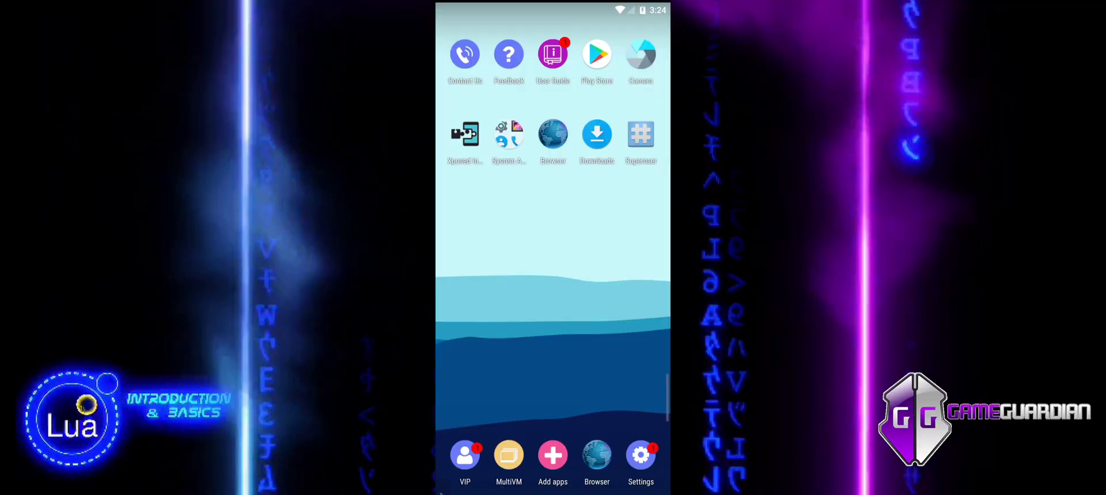
click(552, 455)
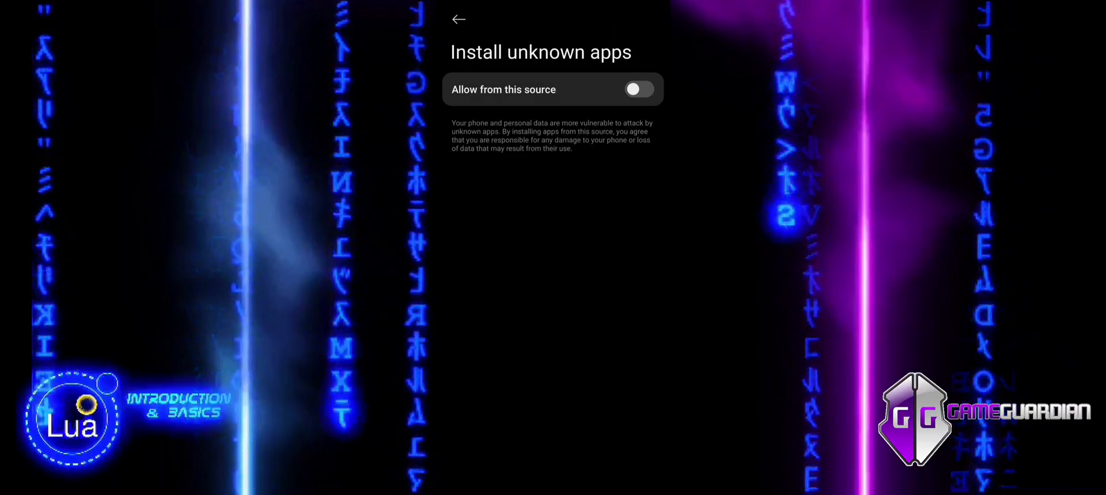
Step: Enable Allow from this source for F1 VM and confirm the risk acknowledgement
click(639, 90)
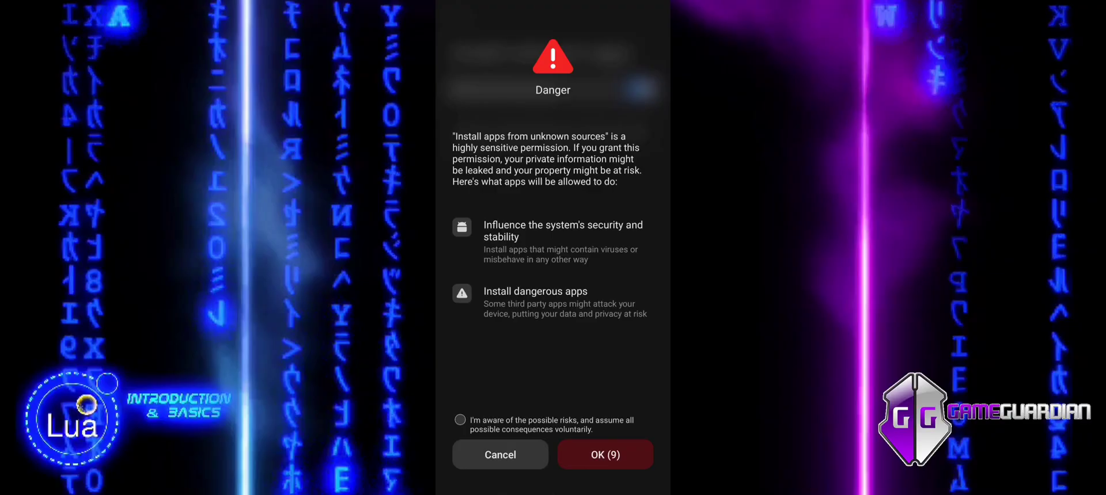
click(460, 420)
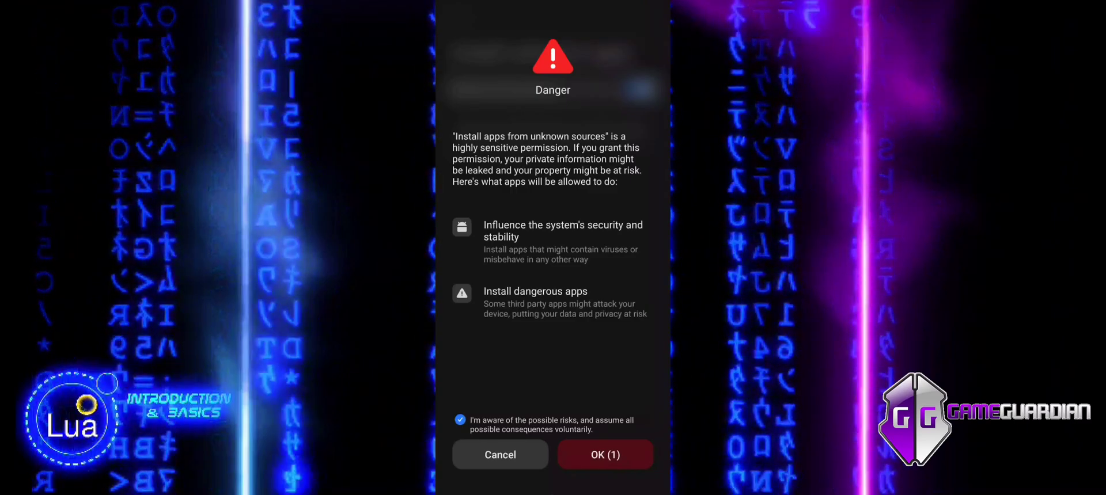
click(606, 459)
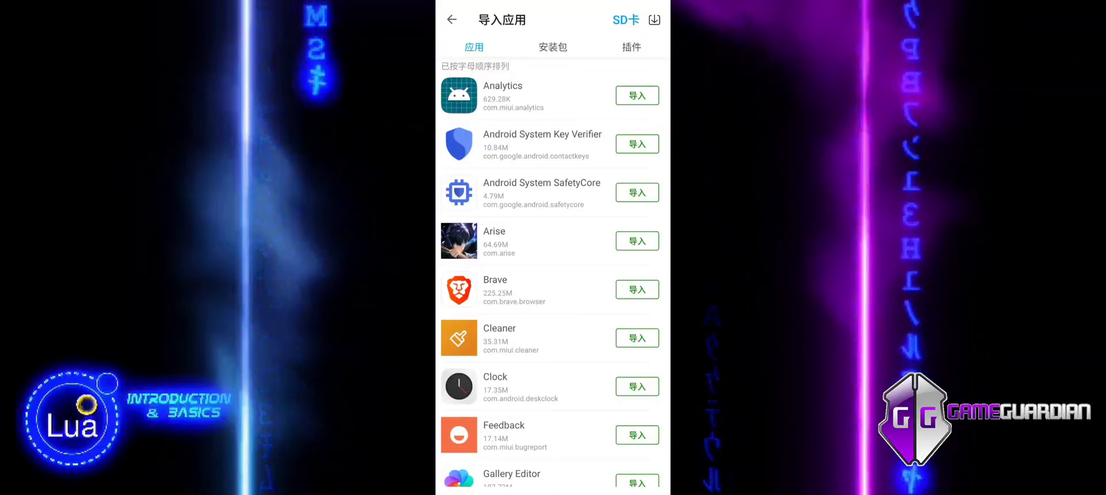
Step: Import Arise into the VM, dismiss its options menu, and launch Arise
click(649, 241)
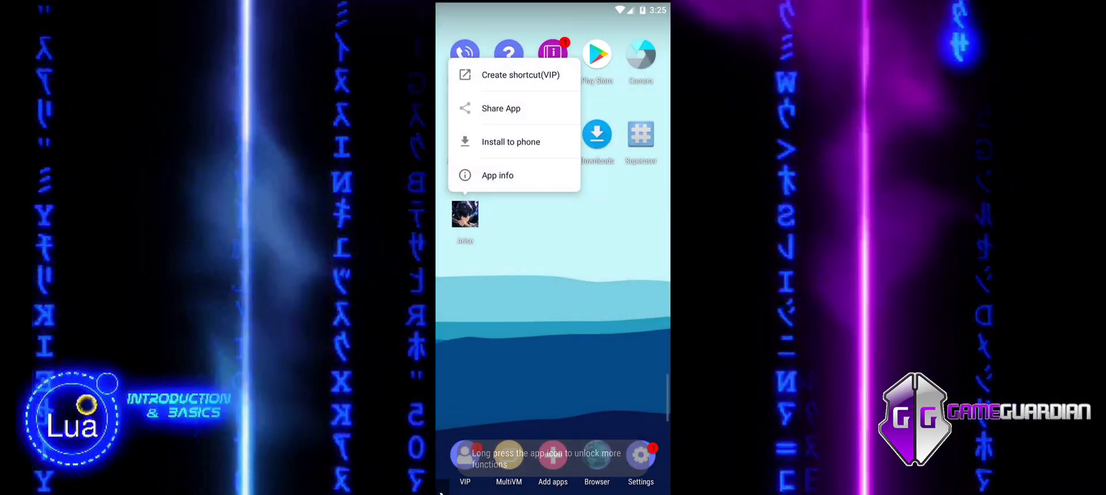
key(Escape)
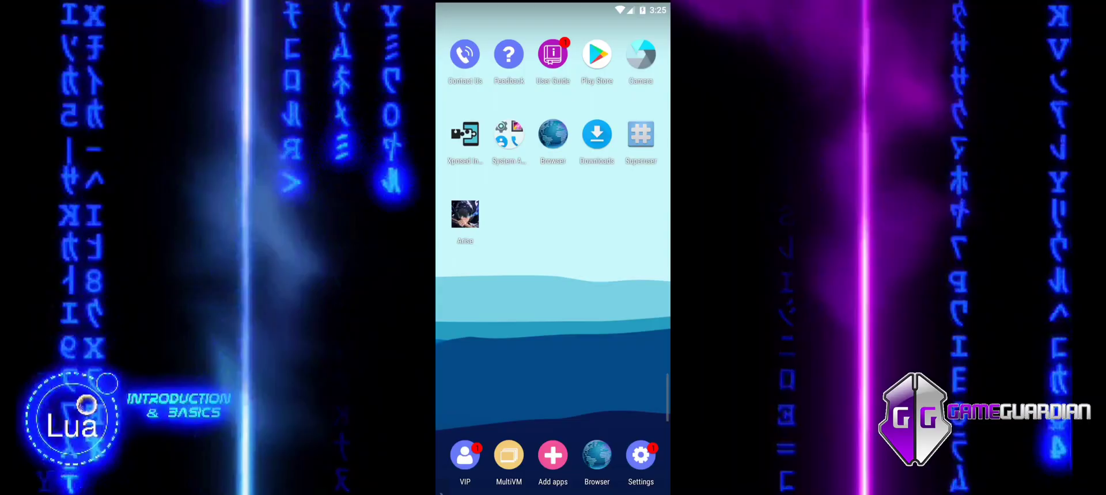
click(465, 214)
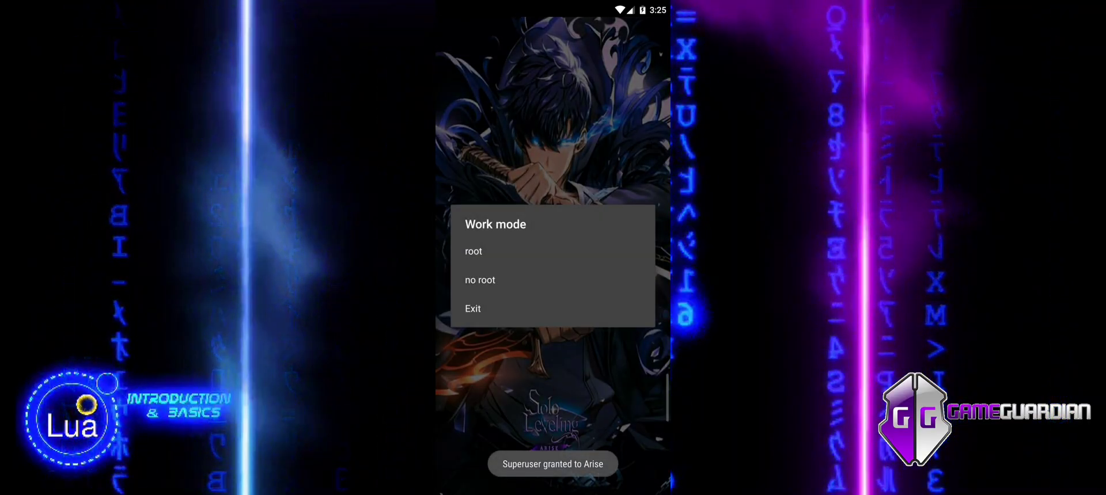
Step: Launch GameGuardian in no-root mode, dismiss the welcome alert, and answer NO to virtual space
click(480, 280)
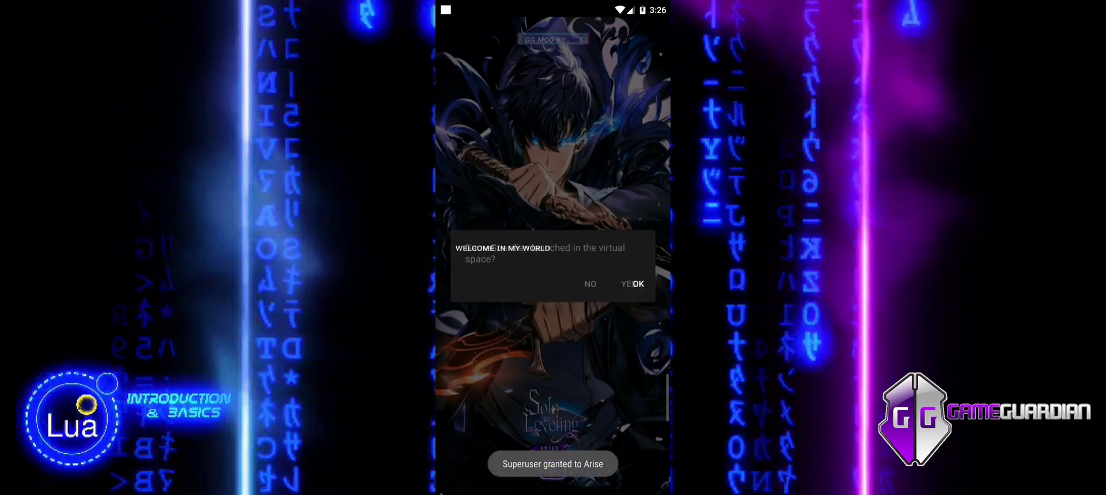
click(638, 284)
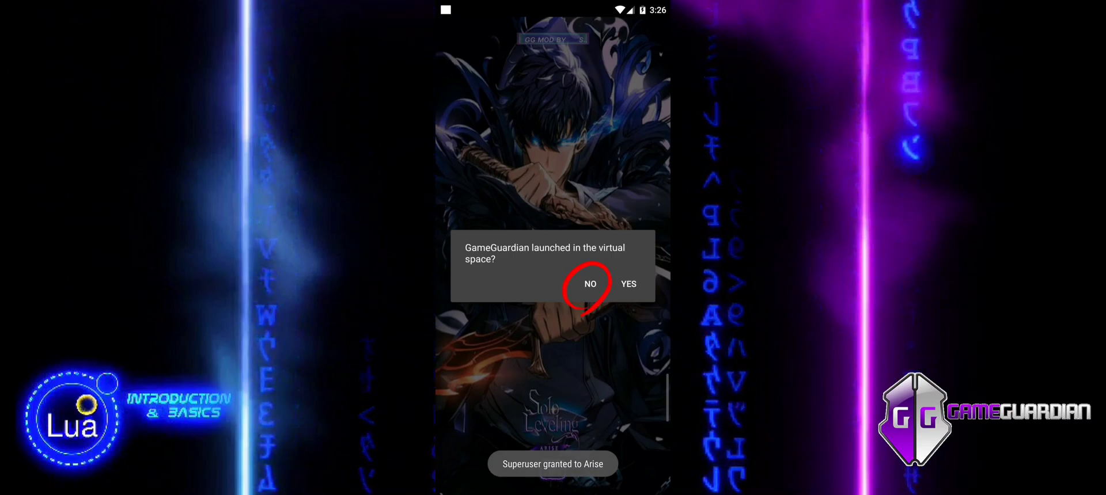
click(597, 288)
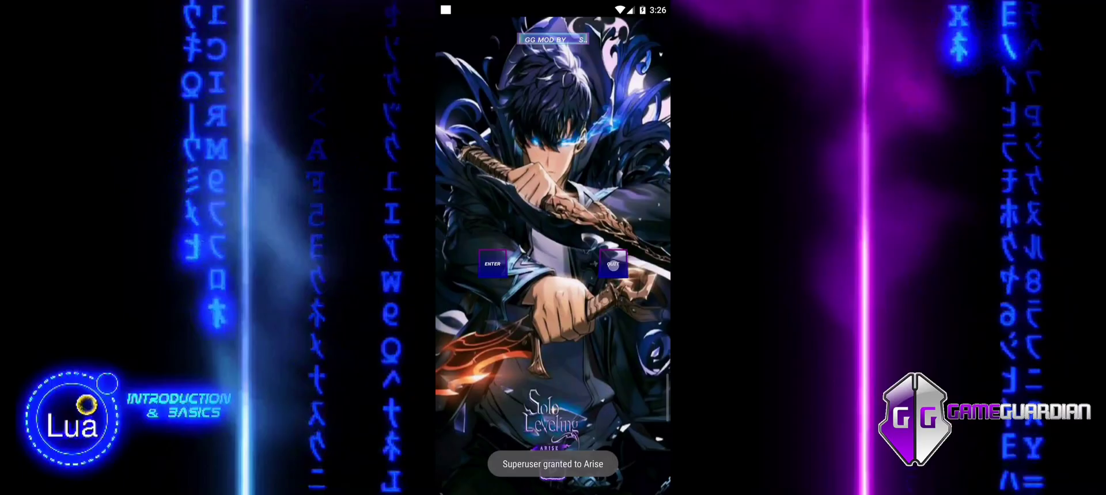
click(612, 263)
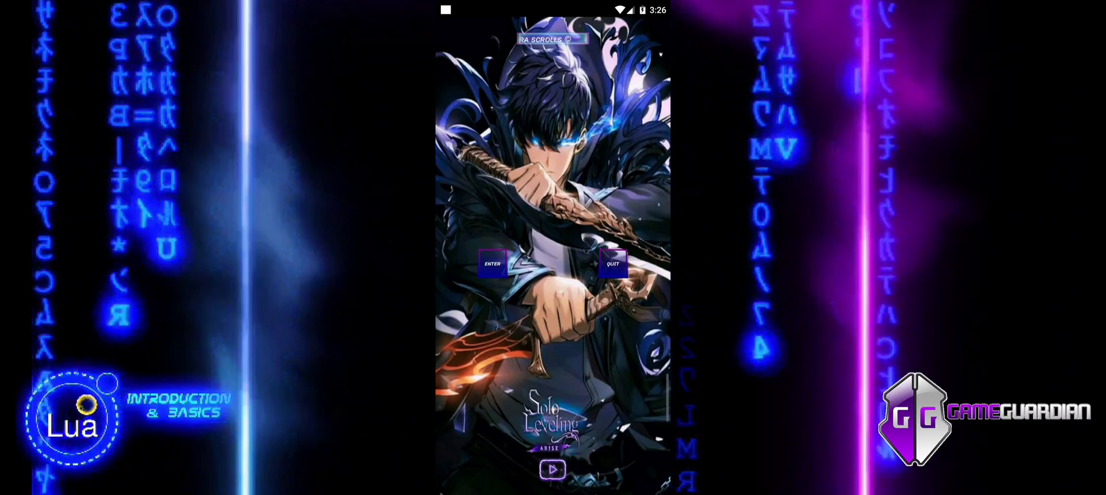
Step: Start GameGuardian's floating overlay and browse its list of running processes to attach to the game
click(490, 265)
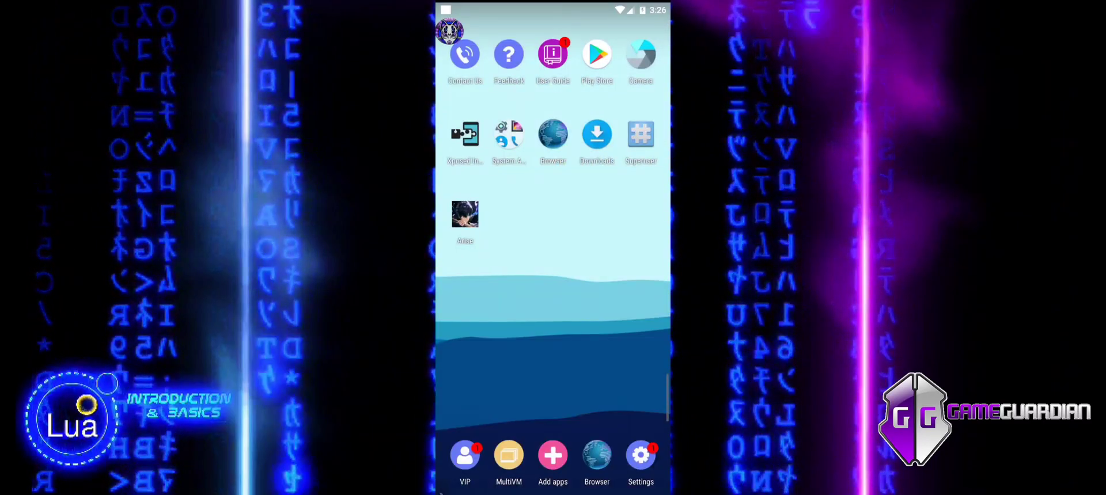
click(567, 274)
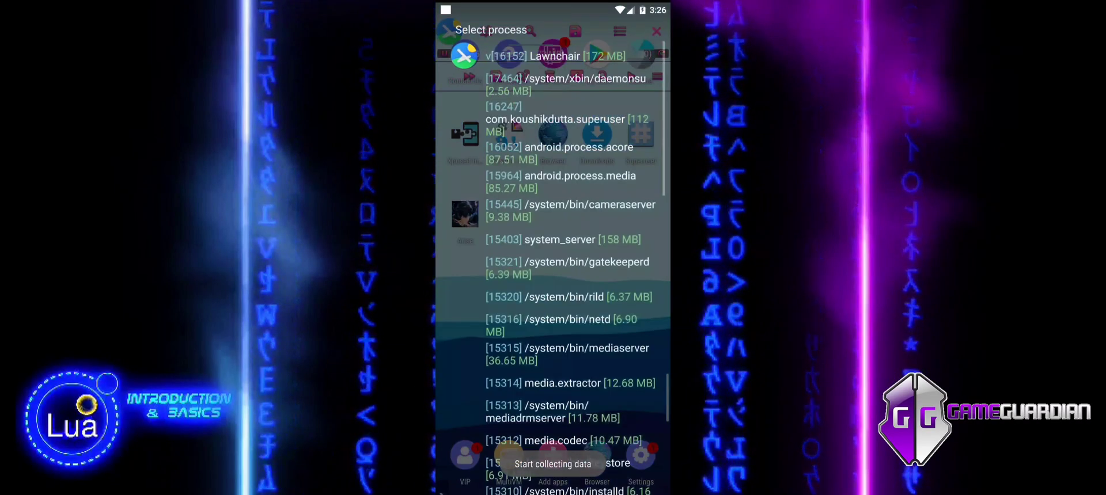
scroll(553, 259, down, 15)
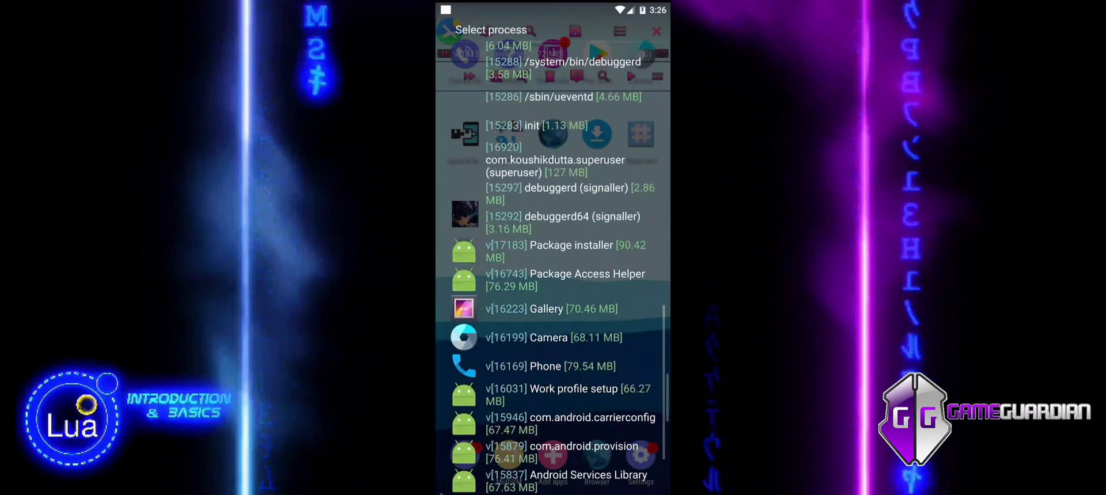
scroll(553, 259, up, 10)
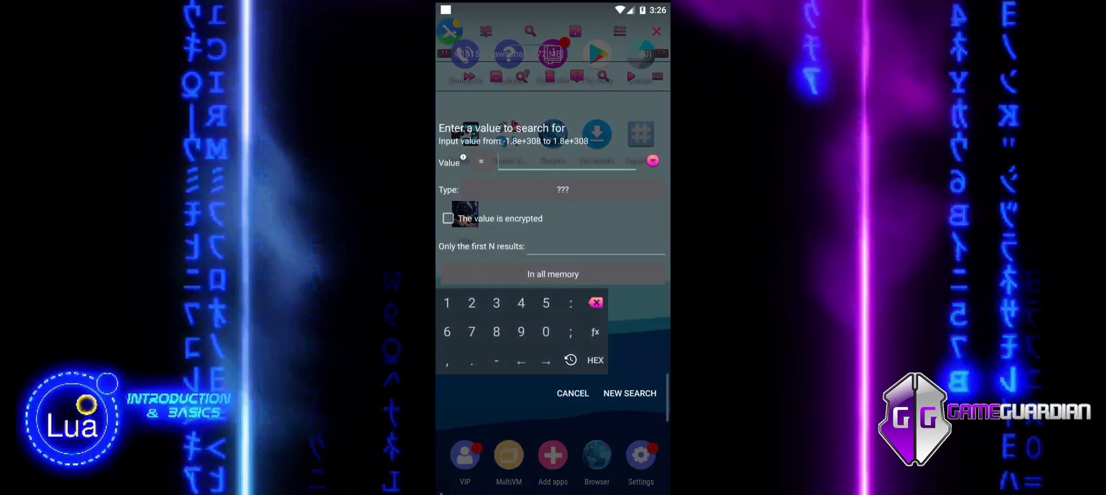
Step: Search all memory for the Dword value 50;50 as a new search
text(50;50)
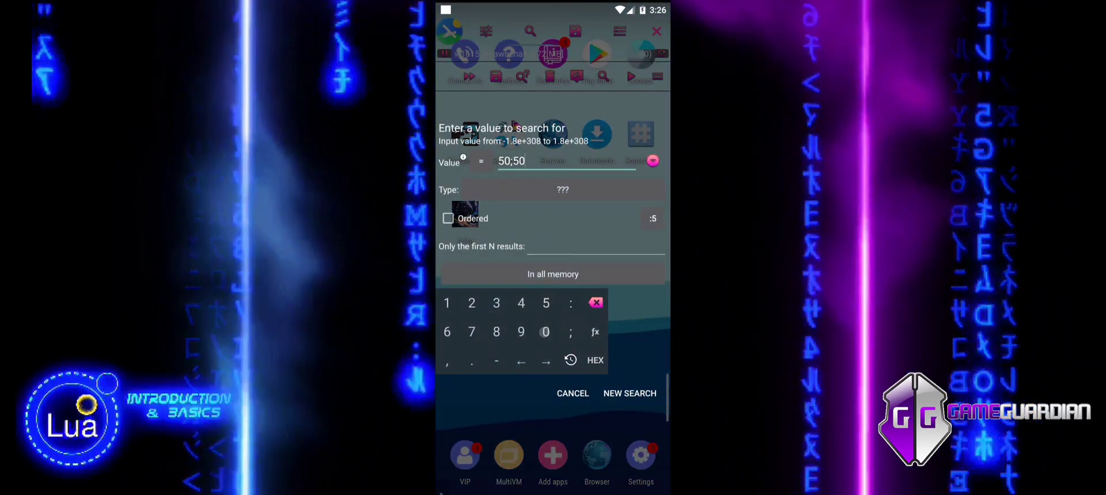
click(563, 189)
click(460, 94)
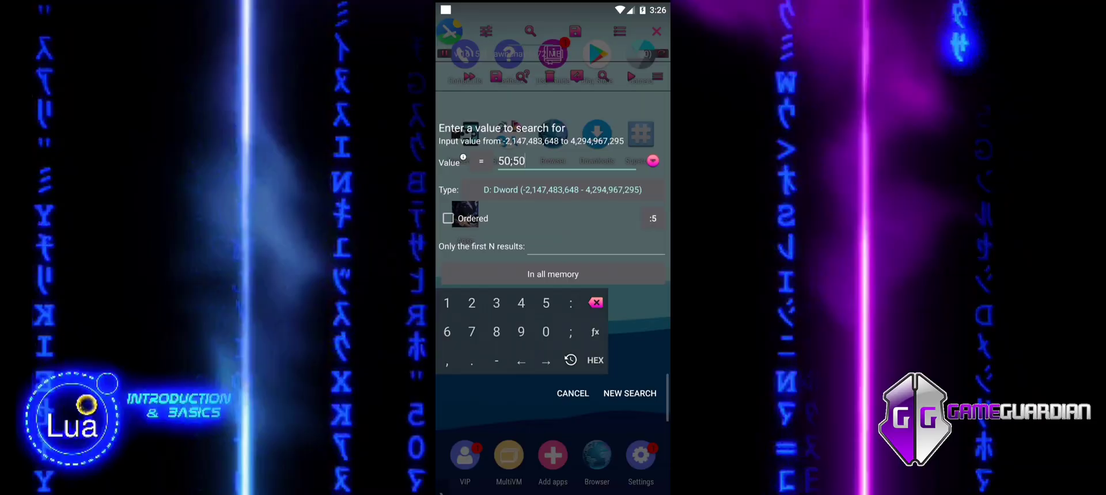
click(631, 387)
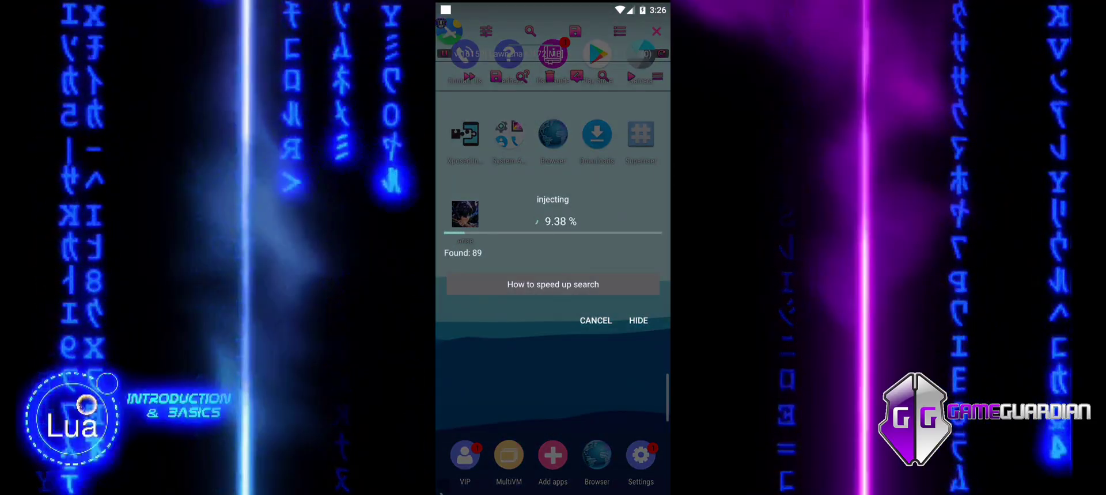